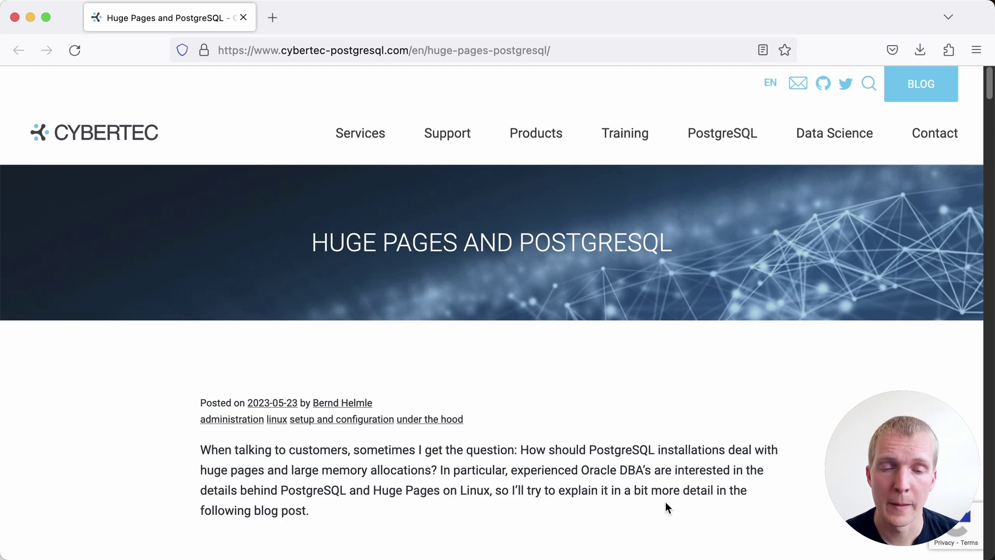
scroll(667, 490, down, 5)
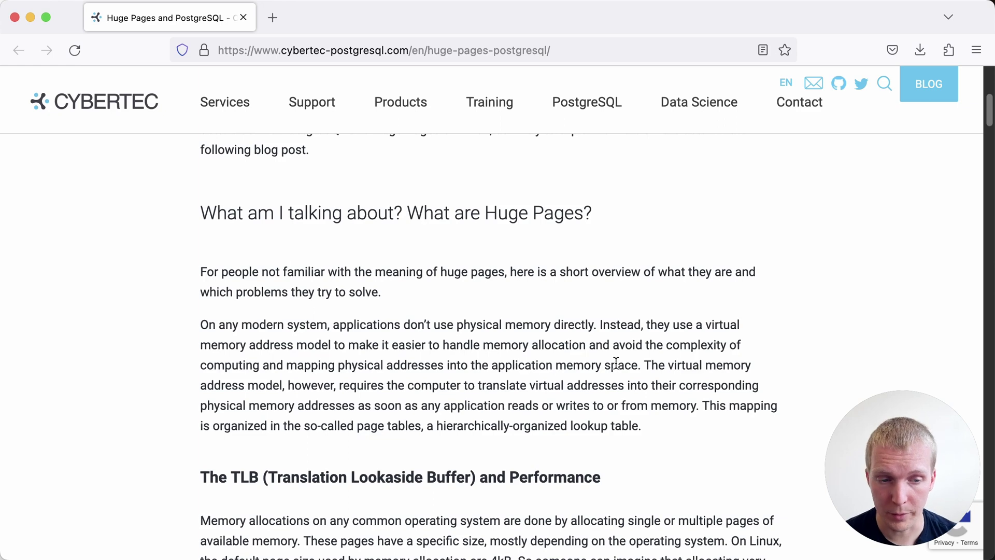
scroll(615, 364, down, 3)
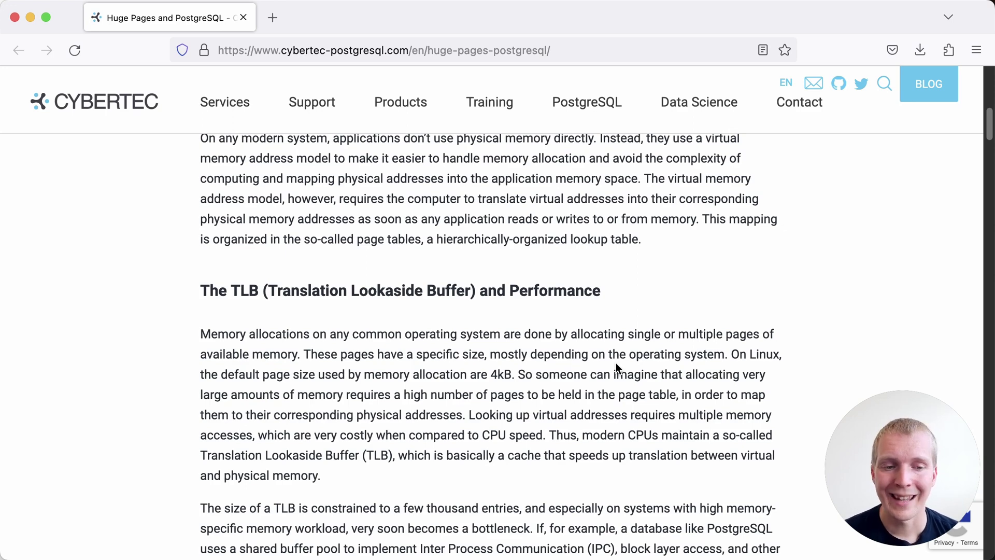
scroll(615, 362, down, 3)
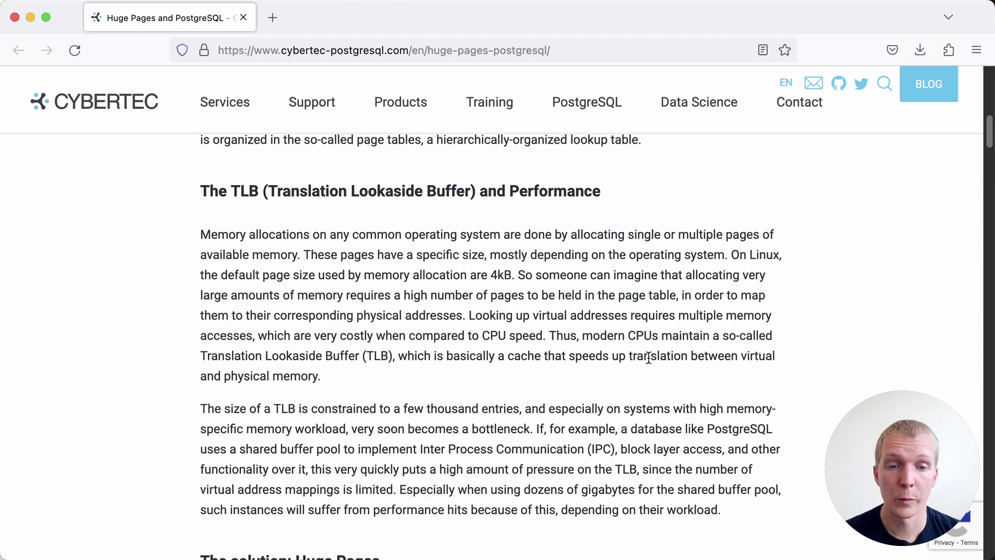
scroll(668, 363, down, 2)
scroll(667, 364, down, 4)
scroll(668, 361, down, 4)
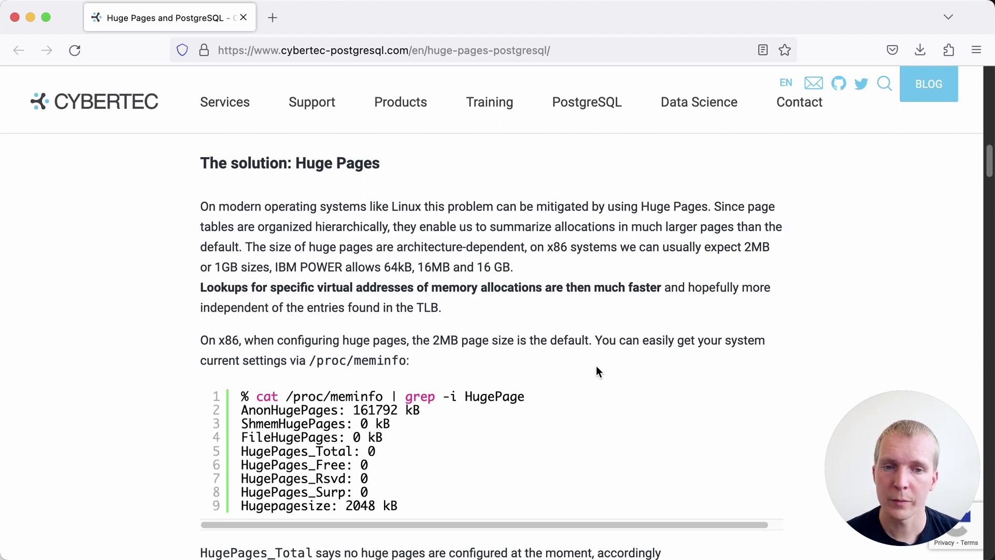
Step: Highlight the /proc/meminfo path in the command and the 'HugePages_Total: 0' output line
drag(390, 396, 286, 396)
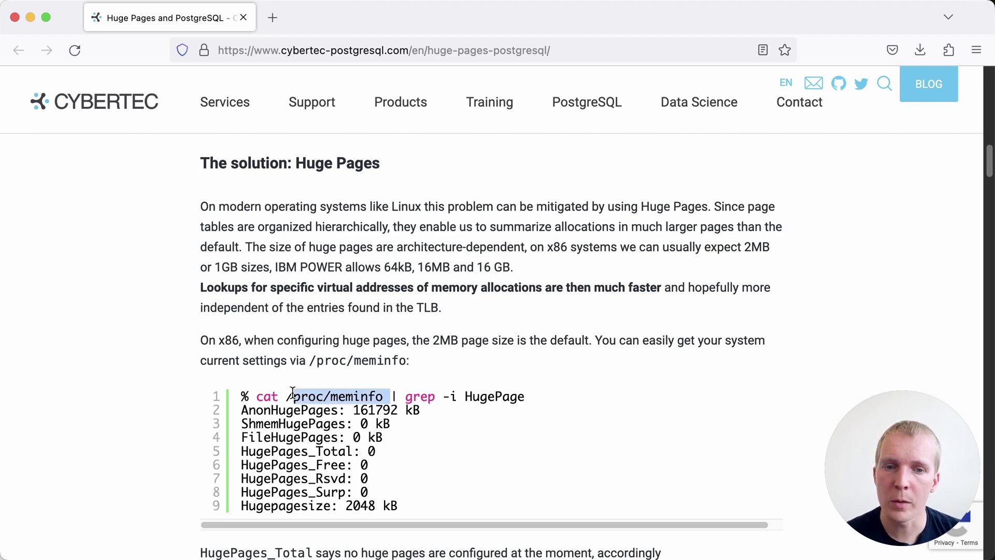
drag(241, 506, 399, 505)
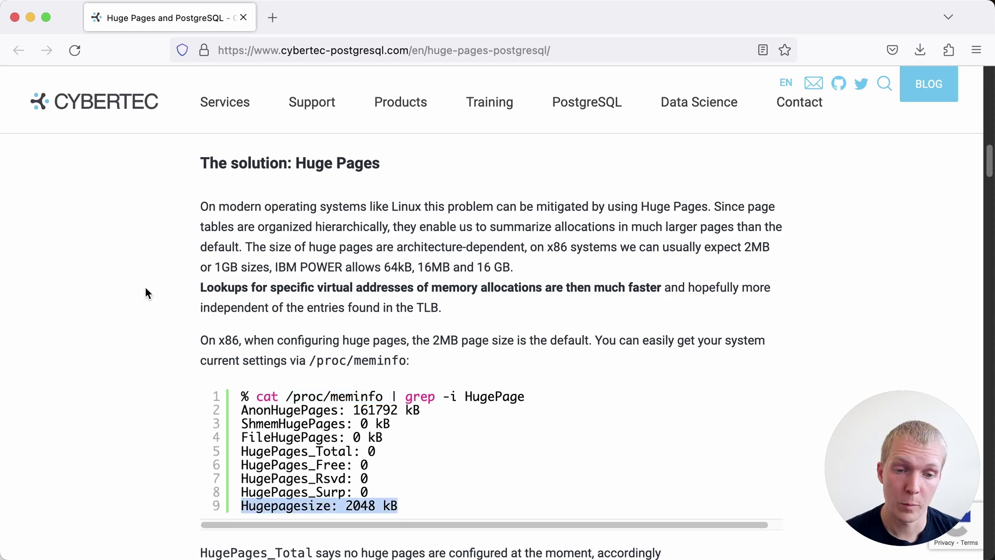
scroll(145, 289, down, 1)
scroll(145, 289, down, 3)
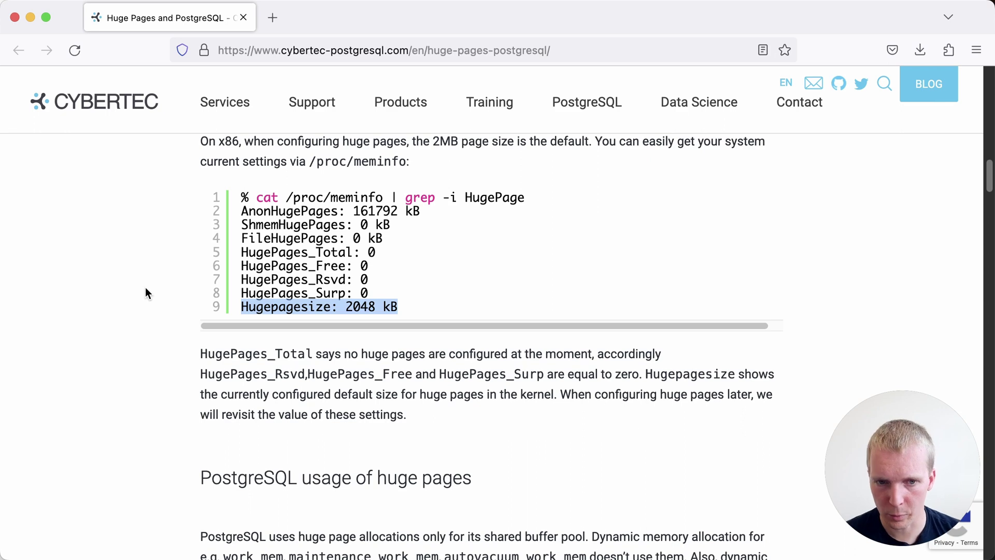
drag(247, 253, 377, 252)
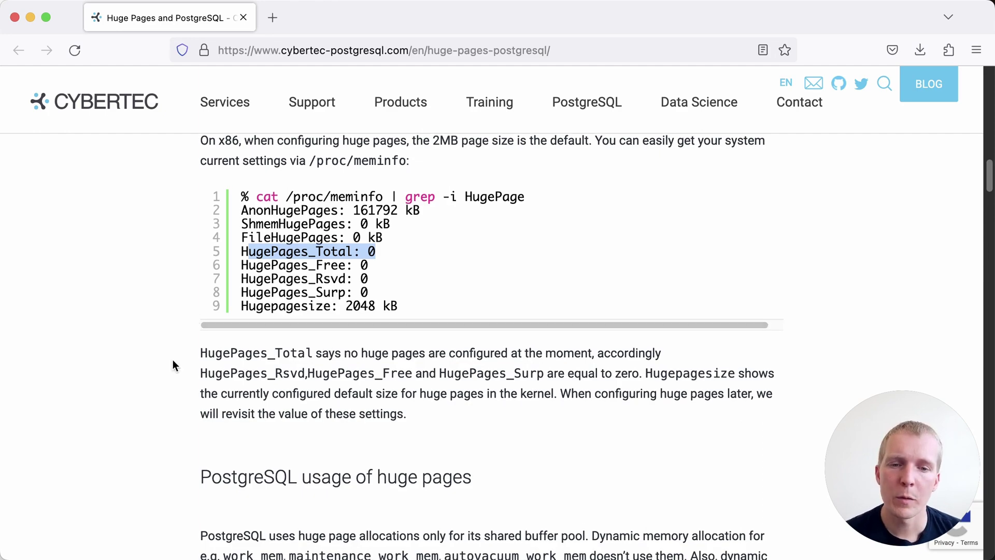
scroll(173, 358, down, 5)
scroll(172, 358, down, 10)
scroll(173, 365, down, 10)
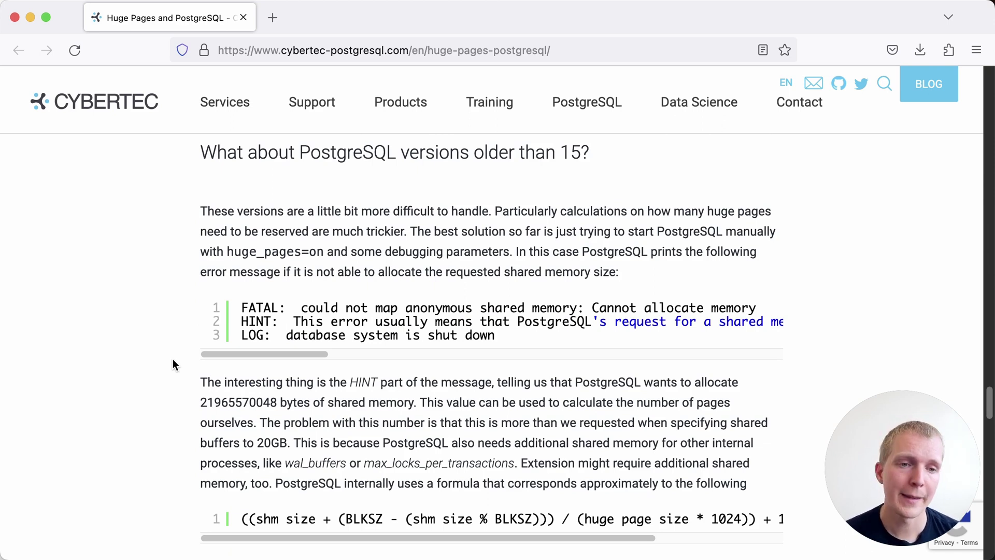
mouse_move(315, 353)
mouse_down()
mouse_move(647, 363)
mouse_move(586, 355)
mouse_up()
drag(471, 321, 681, 314)
drag(610, 351, 760, 353)
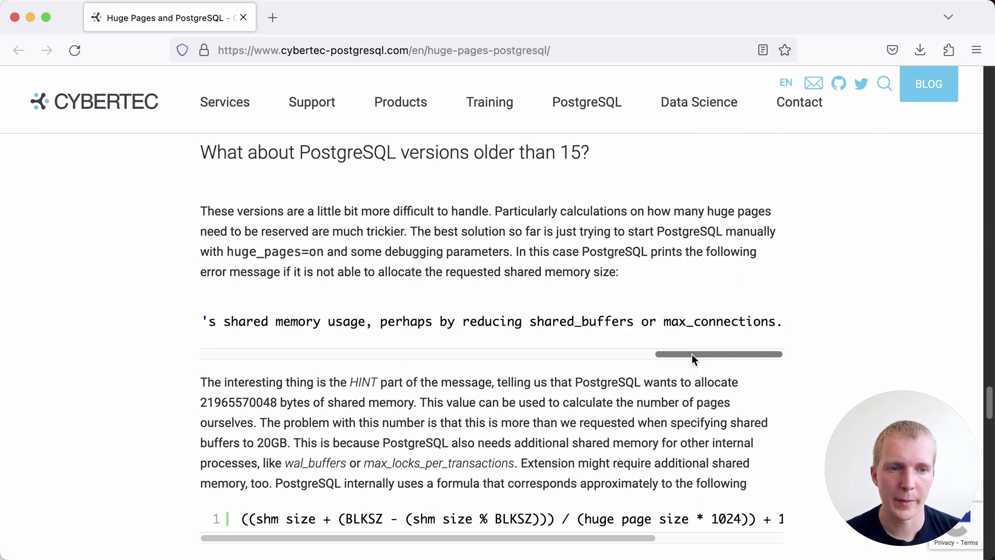
mouse_move(692, 354)
mouse_down()
mouse_move(217, 339)
mouse_move(592, 355)
mouse_move(246, 342)
mouse_up()
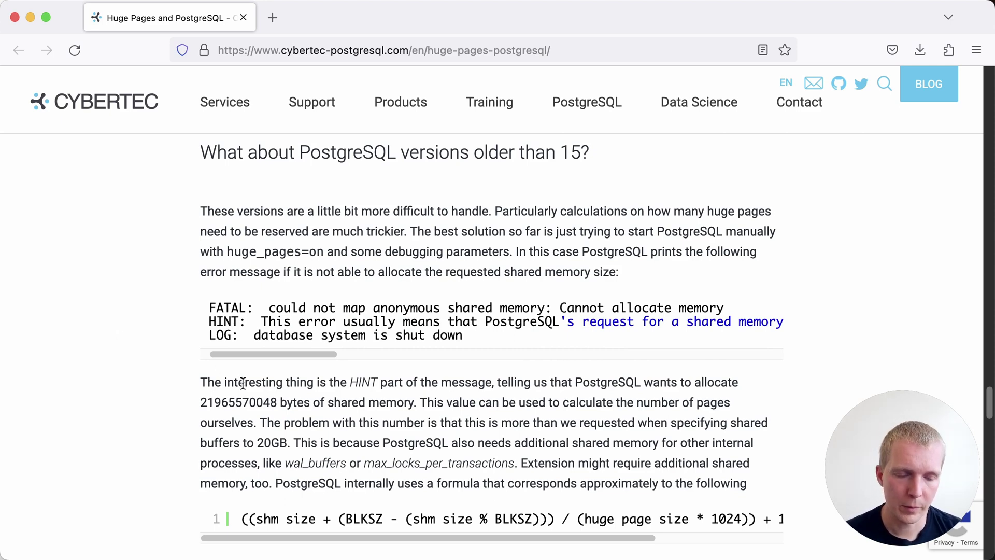
scroll(178, 389, down, 10)
scroll(171, 396, up, 5)
scroll(165, 402, up, 5)
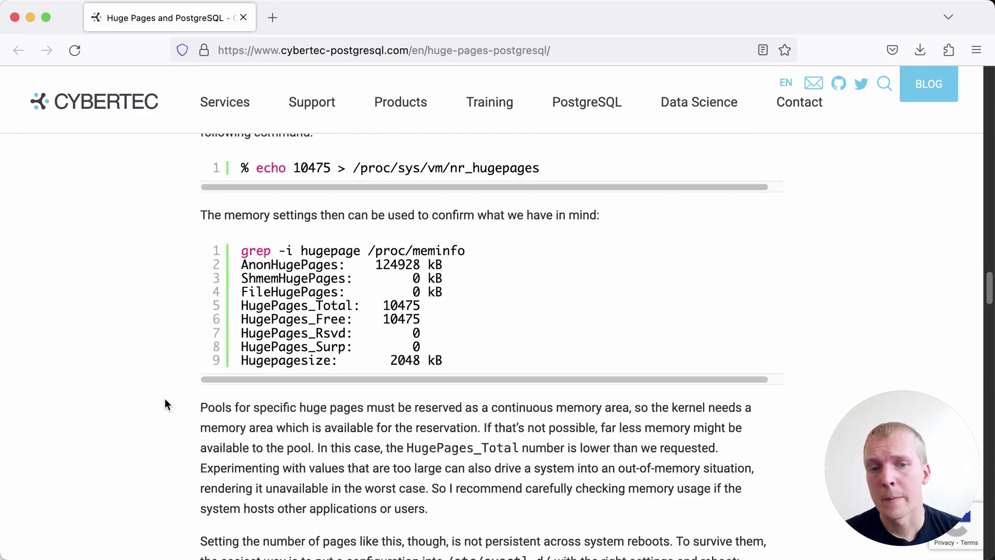
scroll(165, 402, up, 5)
scroll(164, 406, up, 5)
scroll(161, 404, up, 5)
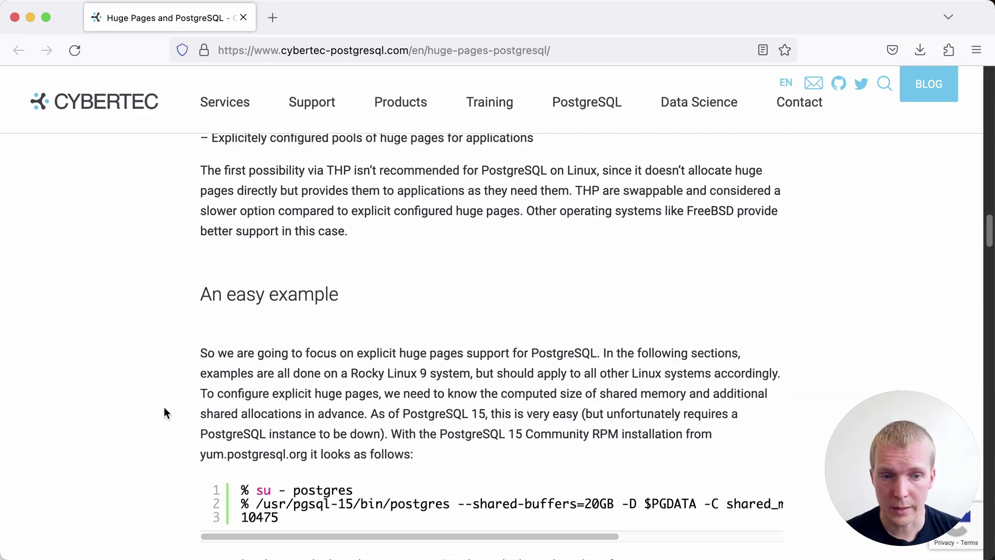
scroll(311, 424, down, 1)
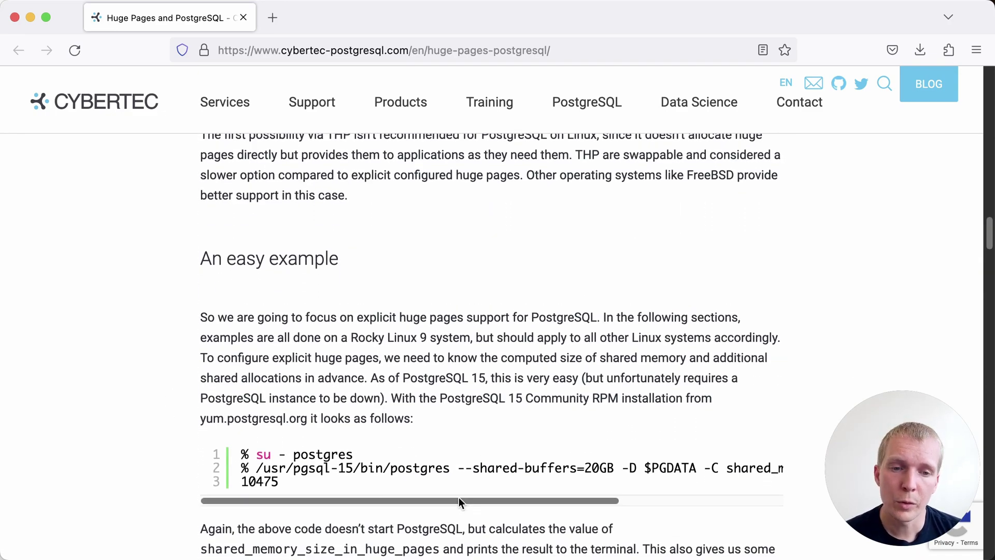
Step: Highlight postgres, --shared-buffers=20GB and shared_memory_size_in_huge_pages in the example command
drag(449, 468, 390, 468)
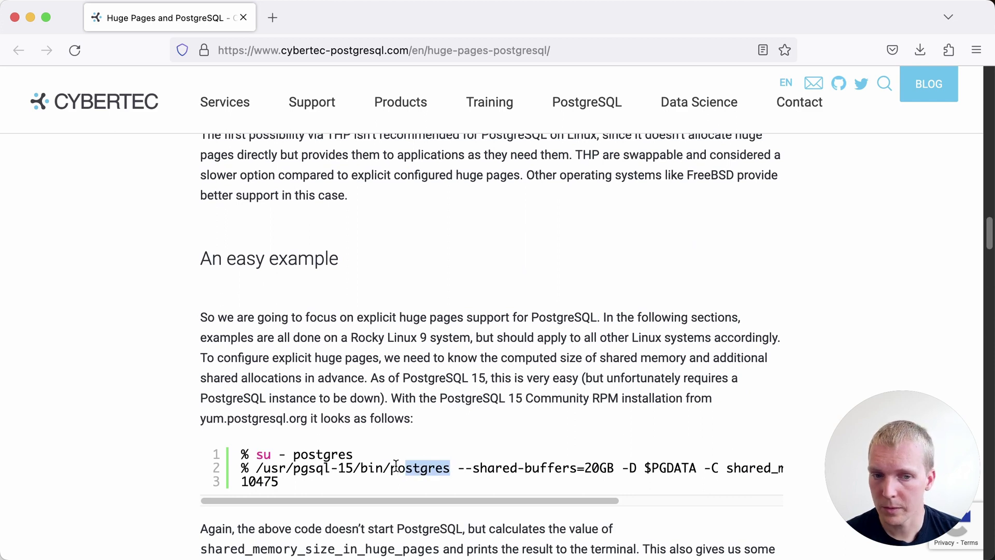
drag(458, 468, 614, 468)
scroll(765, 508, right, 5)
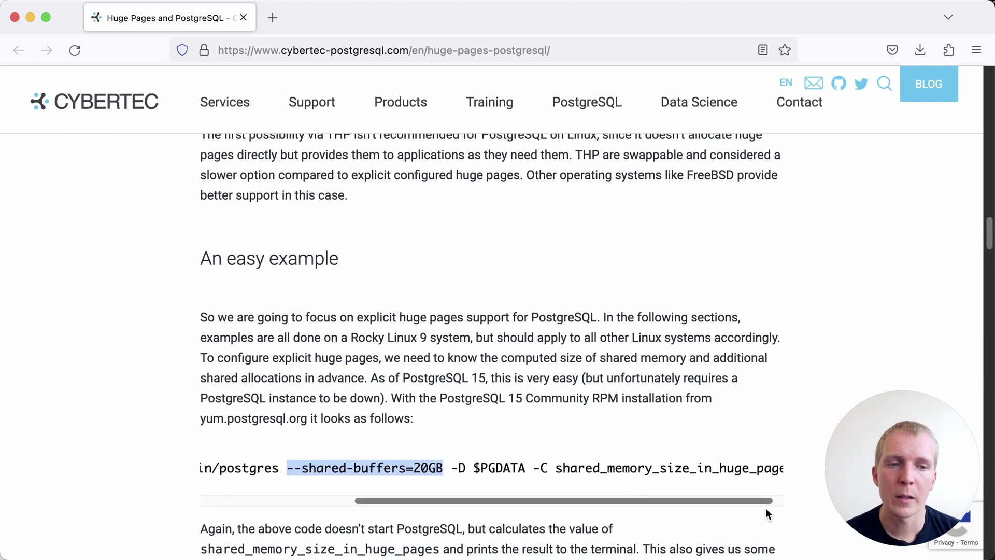
drag(544, 467, 780, 467)
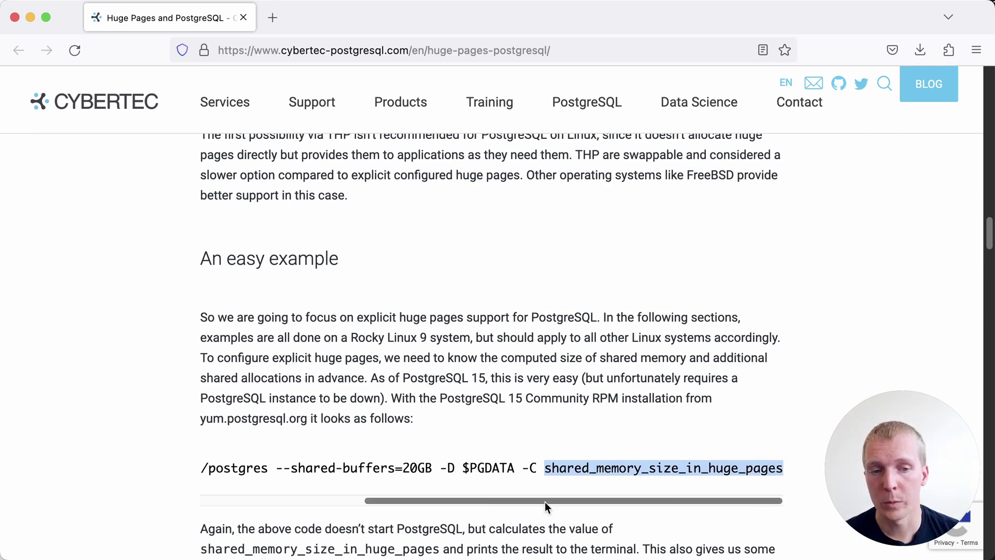
drag(545, 501, 221, 491)
Step: Select all three lines of the code example, then clear the selection
triple_click(238, 480)
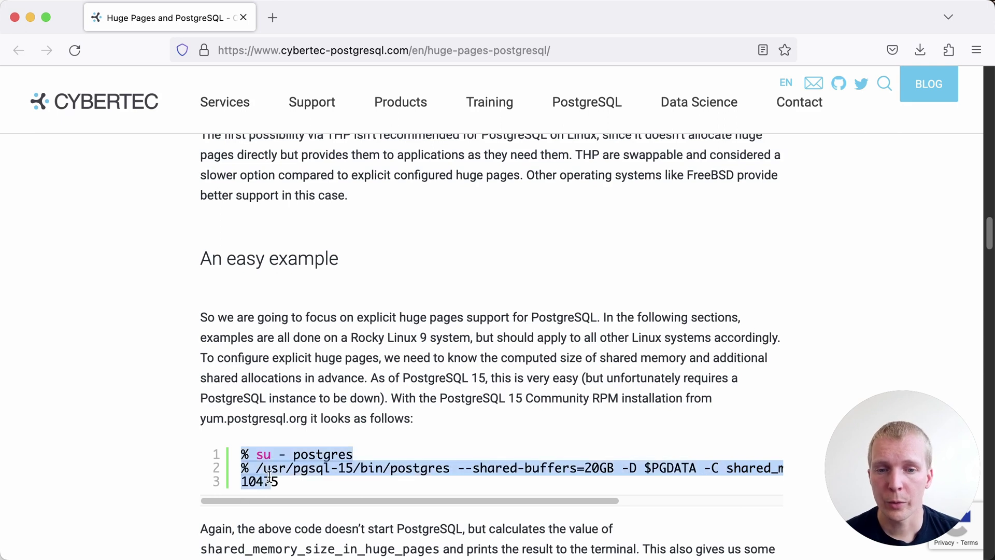
click(284, 485)
drag(240, 484, 168, 437)
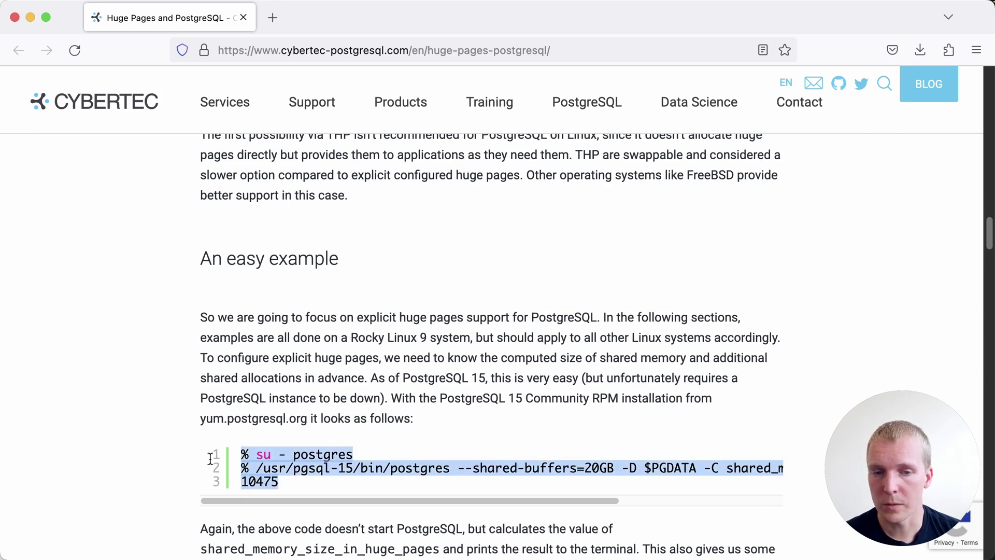
click(417, 475)
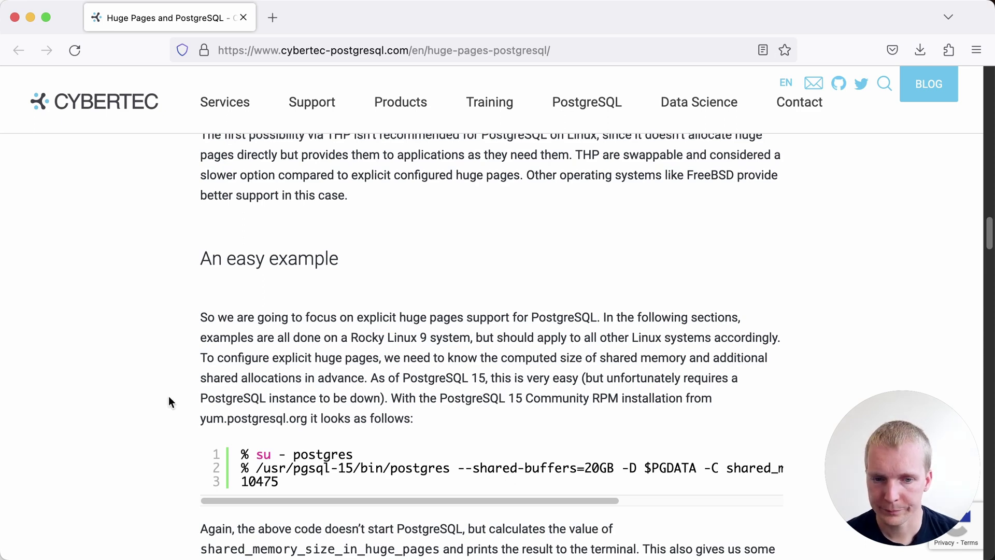
scroll(168, 395, down, 2)
scroll(168, 395, down, 3)
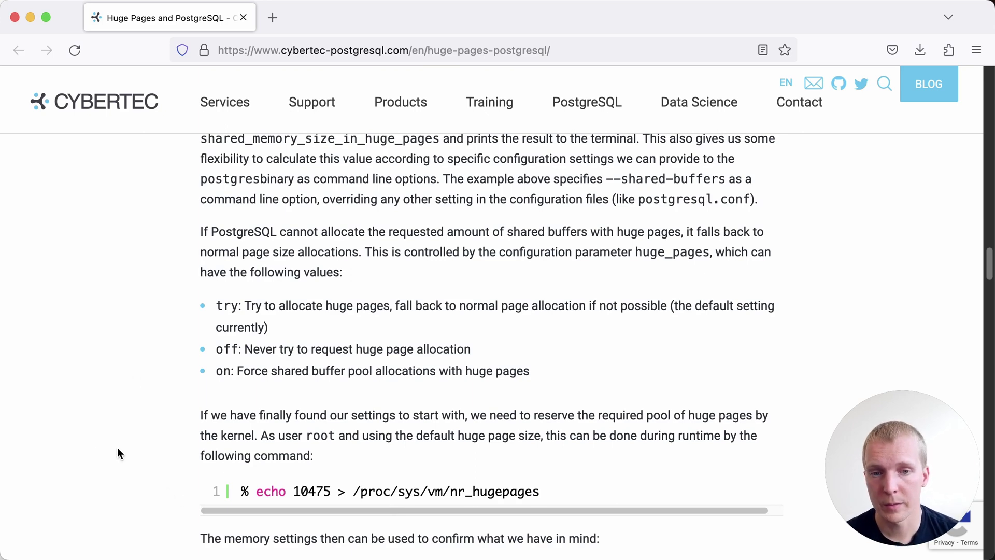
scroll(118, 454, down, 1)
scroll(118, 453, down, 2)
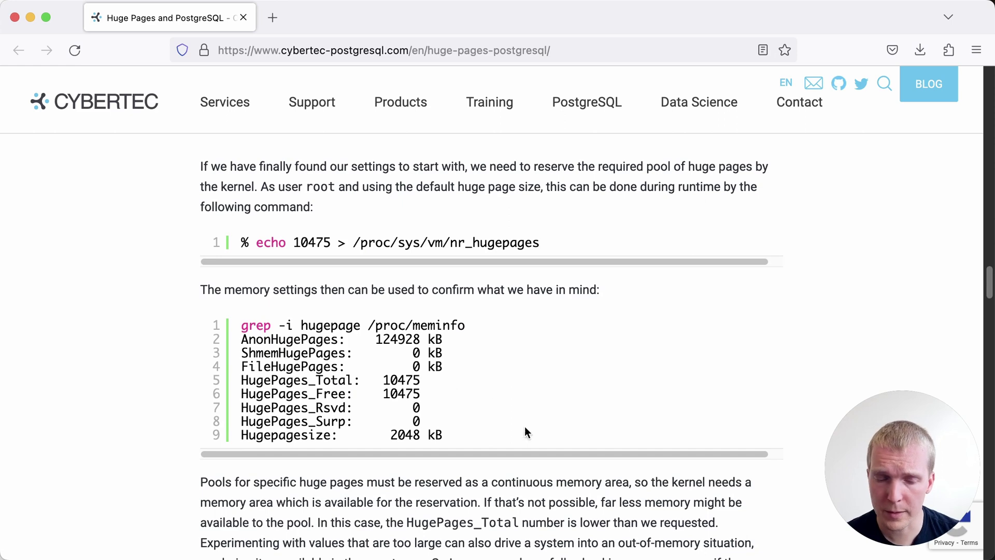
scroll(526, 436, up, 3)
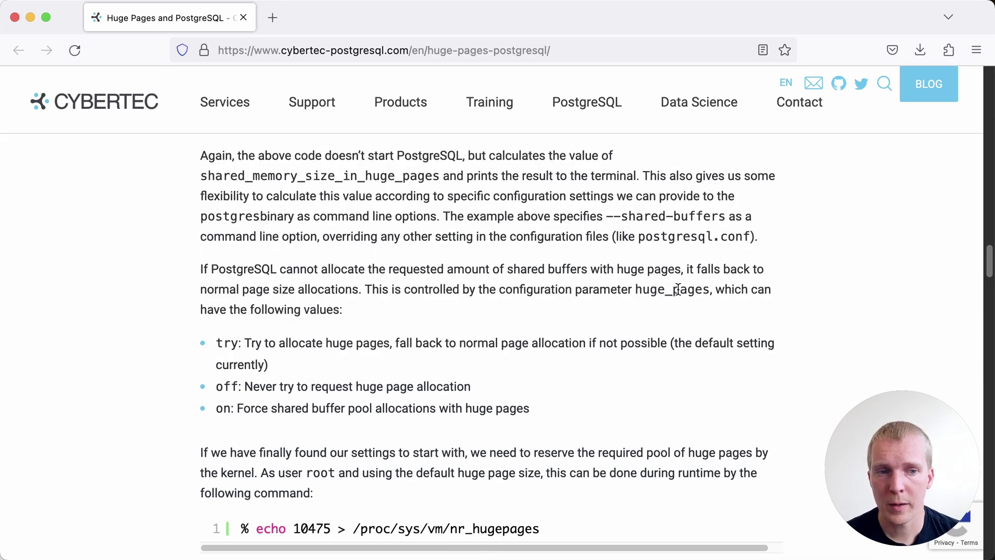
Step: Highlight the word huge_pages in the paragraph listing its try, off and on values
double_click(676, 289)
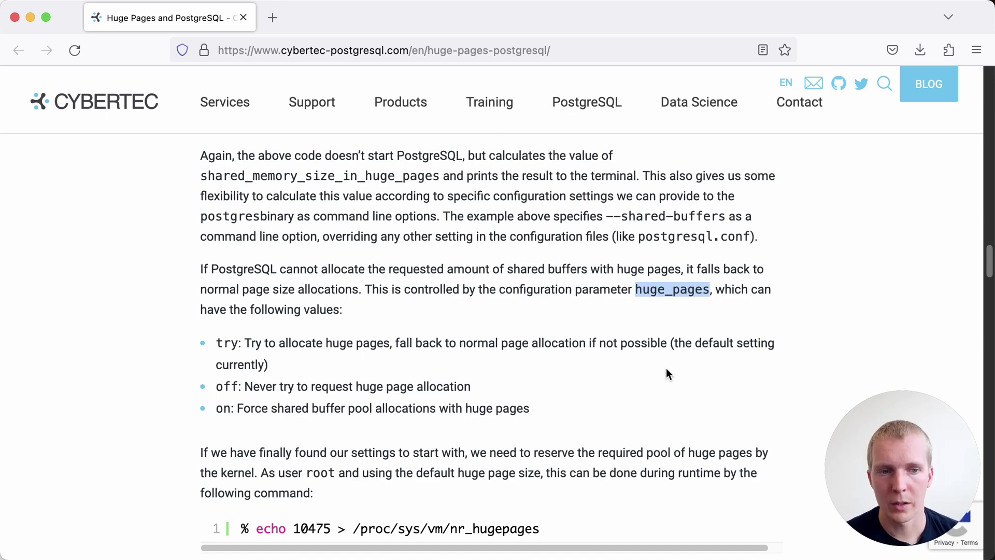
scroll(666, 369, down, 10)
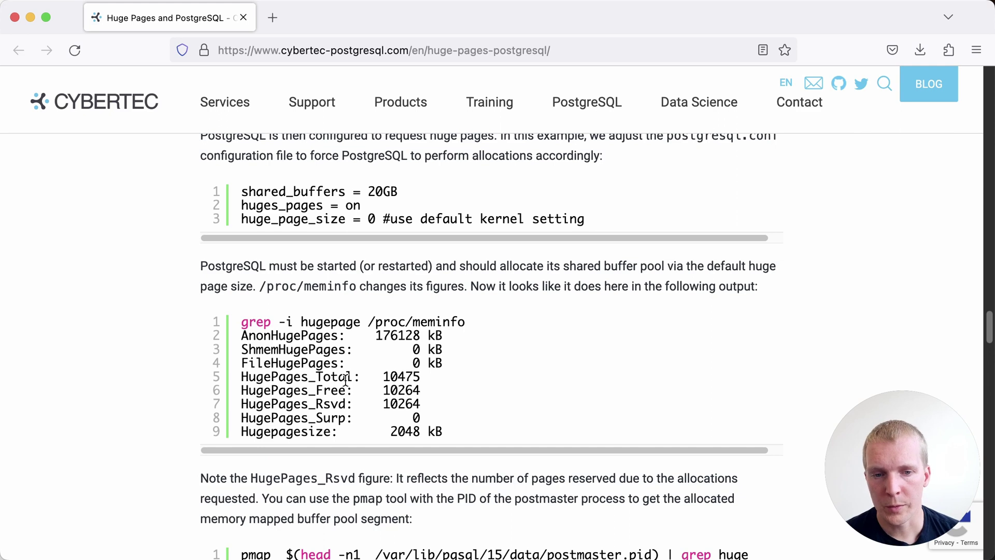
Step: Highlight the 'HugePages_Rsvd: 10264' line in the meminfo output
drag(423, 404, 237, 404)
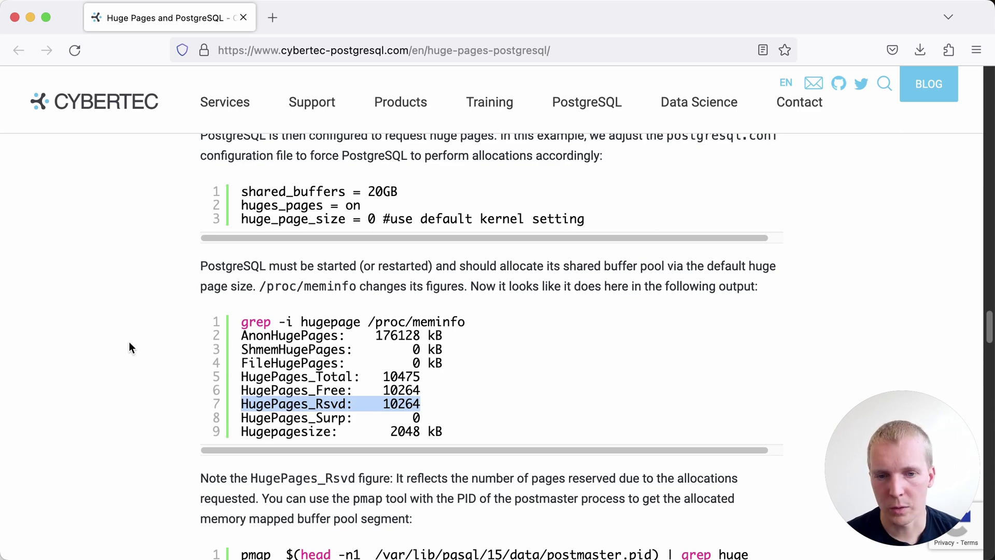
scroll(171, 381, down, 5)
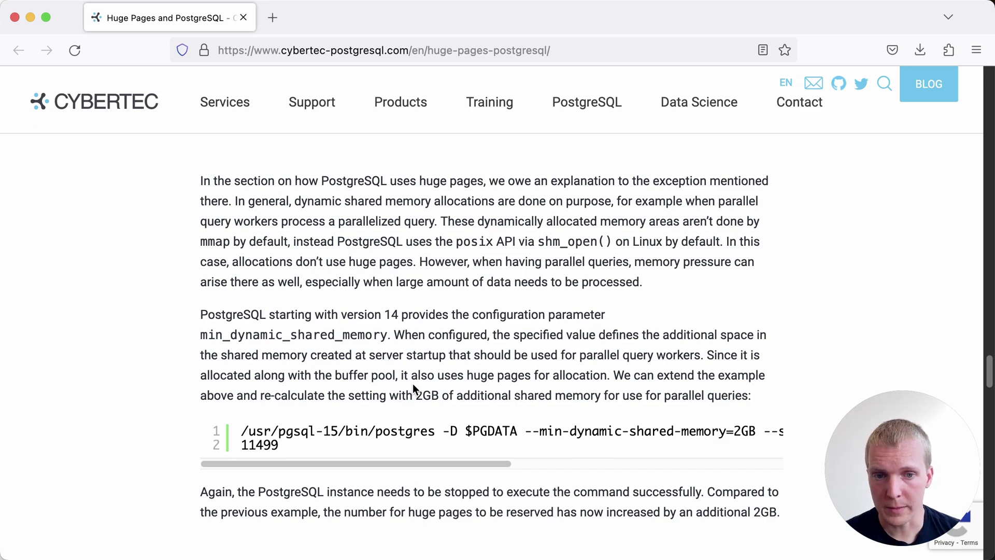
Step: Highlight min_dynamic_shared_memory, the 2GB in the postgres command, and the 11499 output
drag(390, 340, 200, 335)
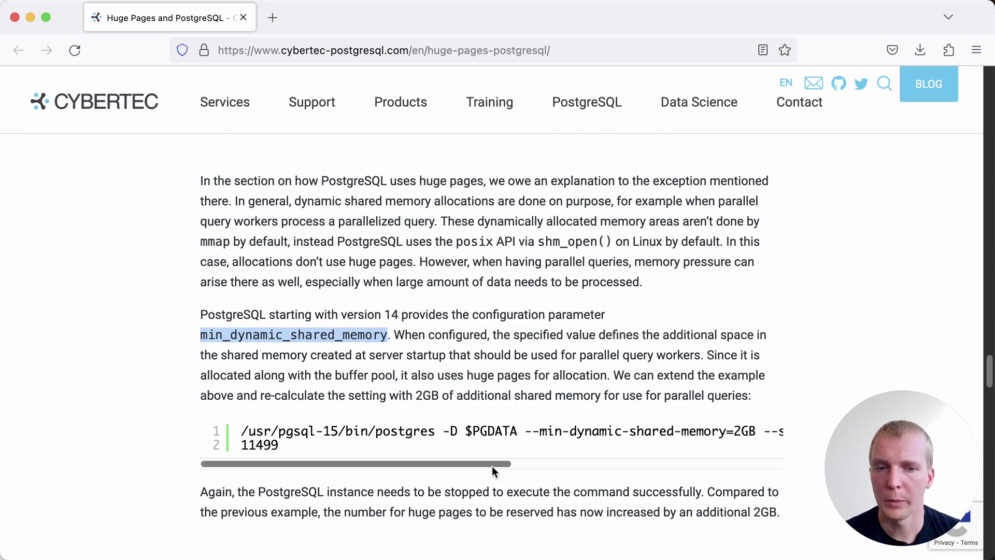
drag(493, 464, 585, 465)
double_click(639, 430)
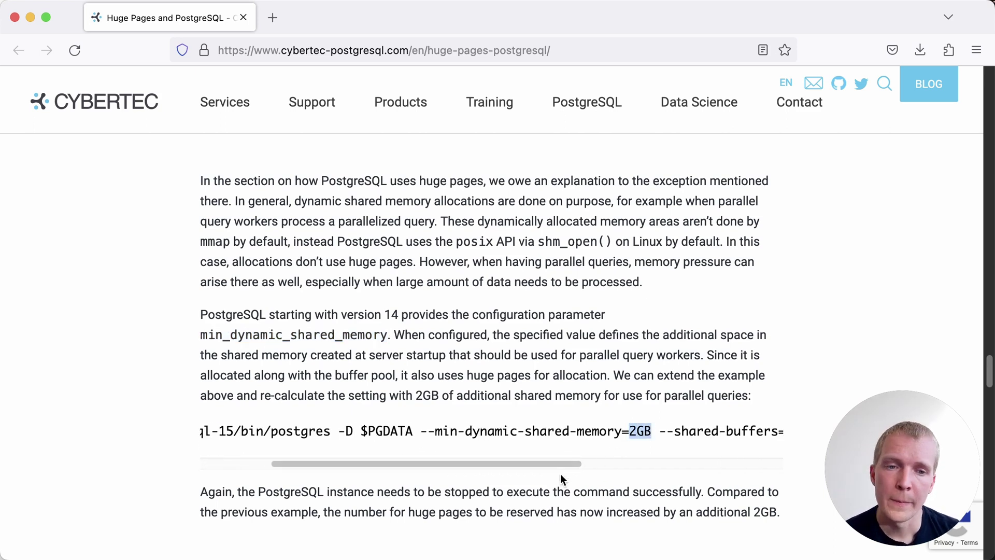
drag(390, 464, 267, 463)
double_click(272, 444)
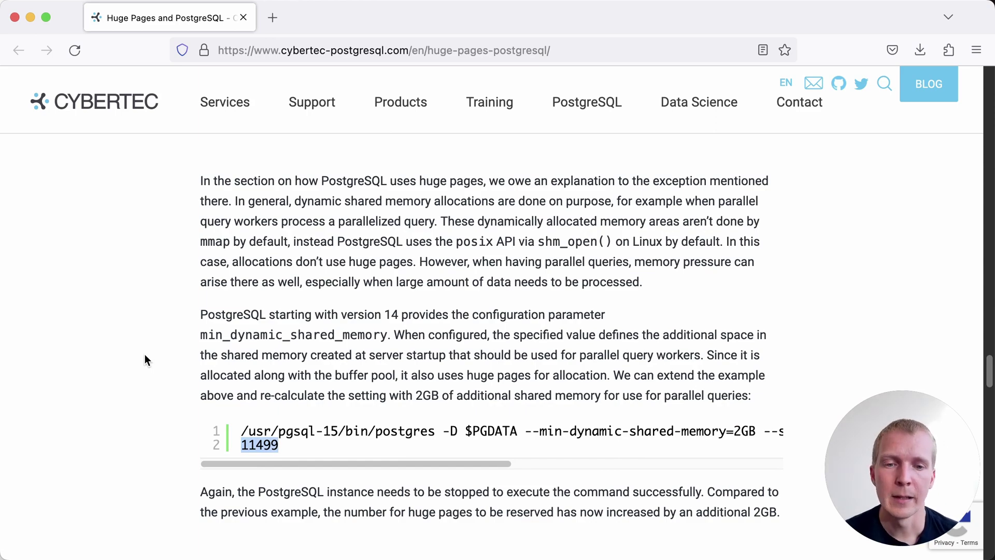
scroll(144, 357, down, 5)
scroll(144, 357, down, 3)
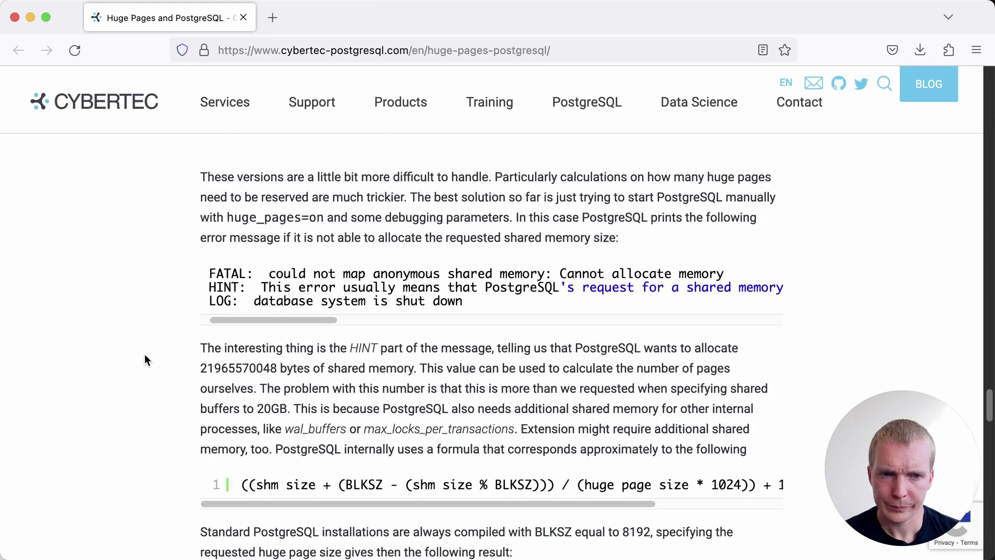
scroll(145, 357, down, 5)
scroll(144, 356, down, 4)
scroll(145, 359, up, 3)
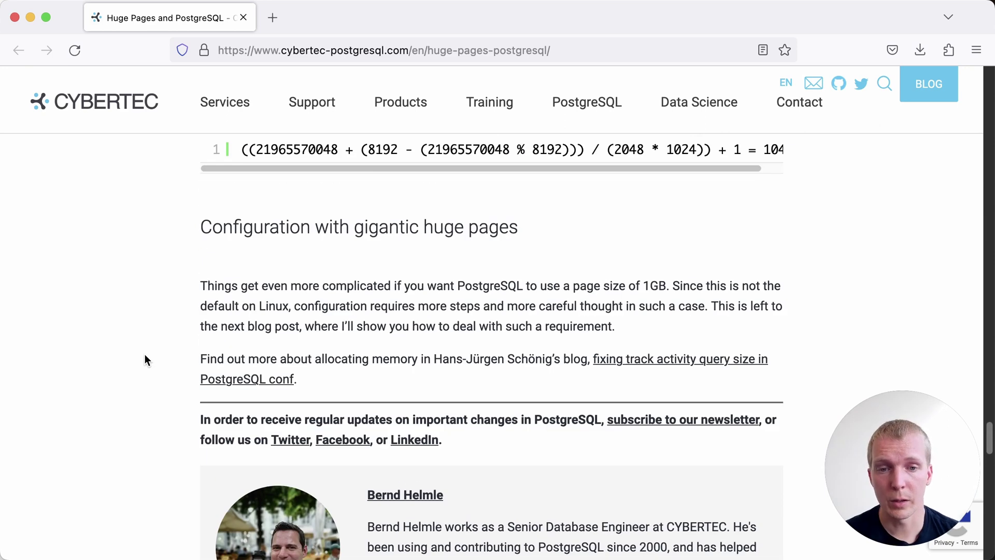